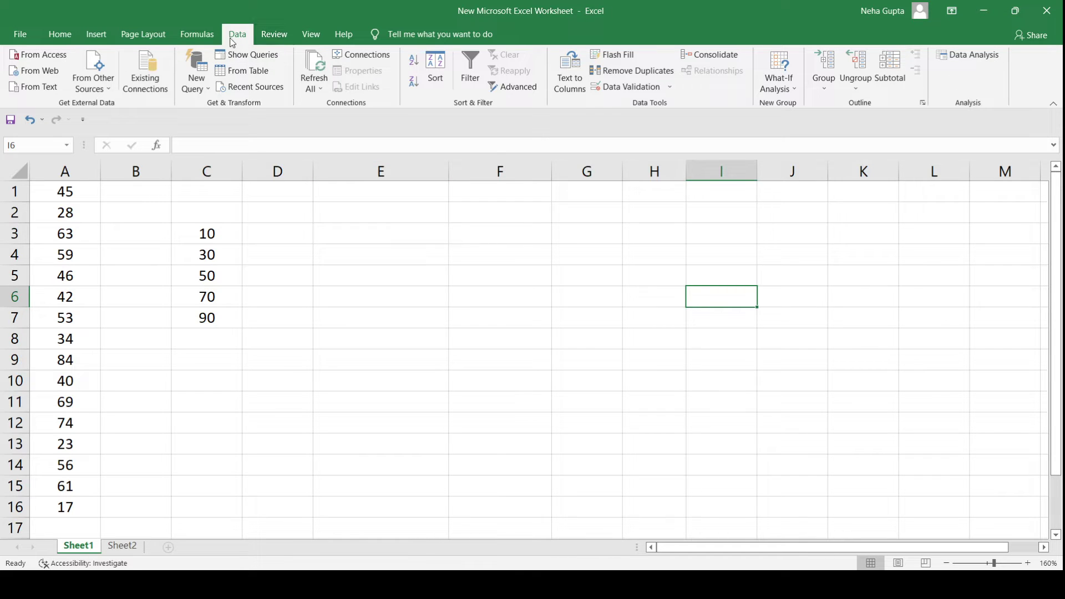
- Choose Histogram from the Data Analysis tools list
left_click(966, 61)
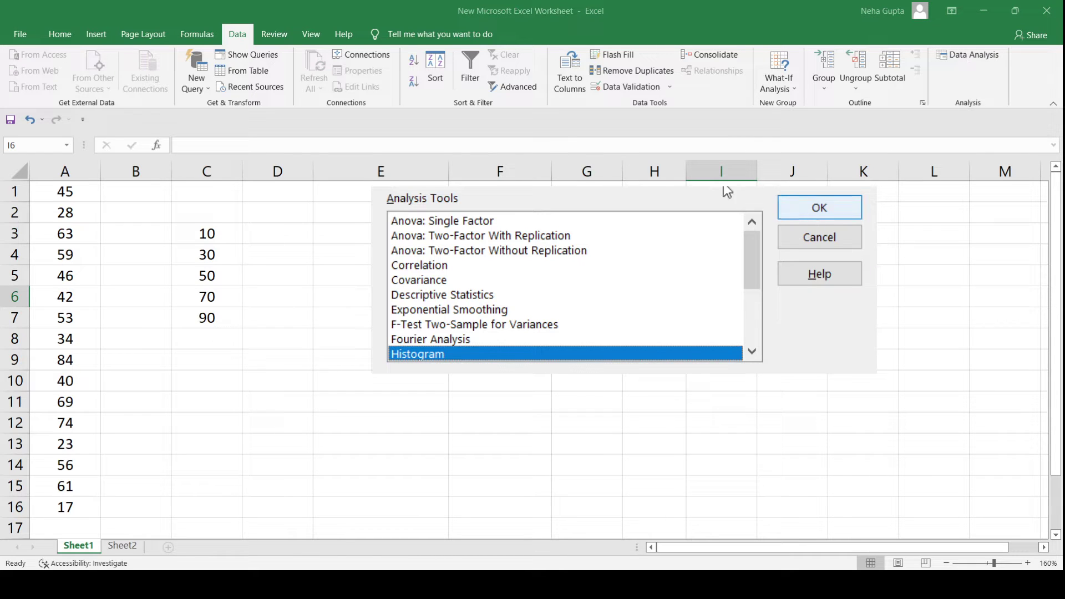
double_click(752, 351)
left_click(756, 354)
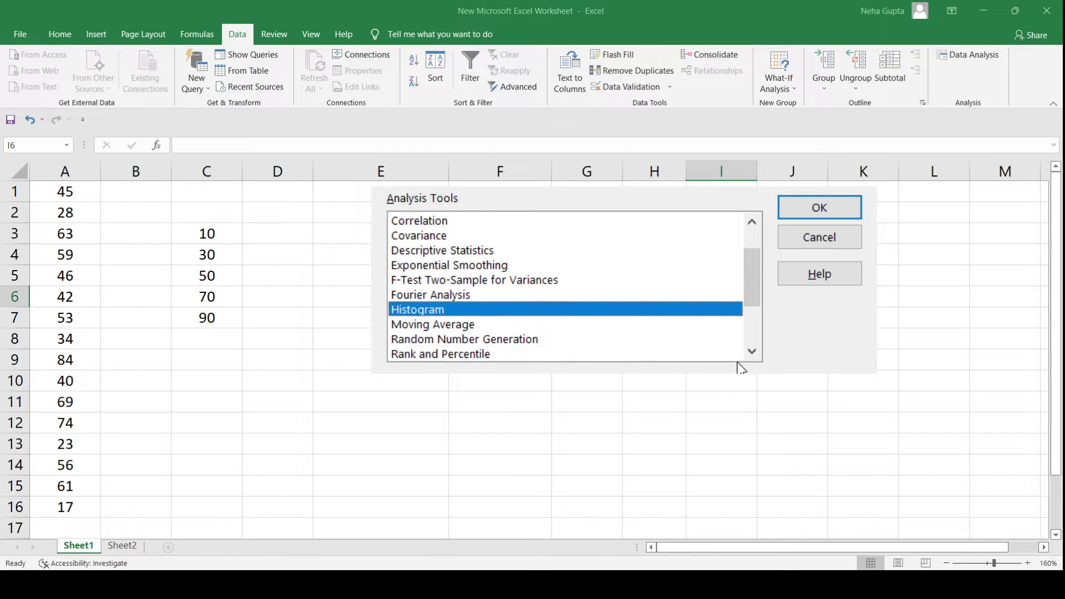
double_click(607, 309)
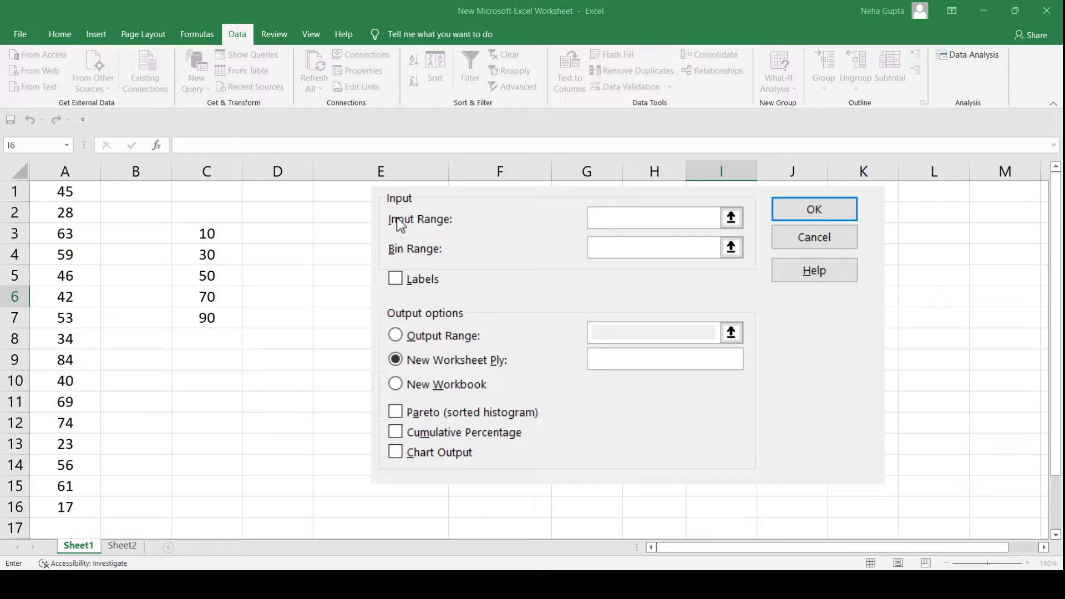
- Set the Histogram input range to A1:A16 and the bin range to C3:C7
left_click(73, 196)
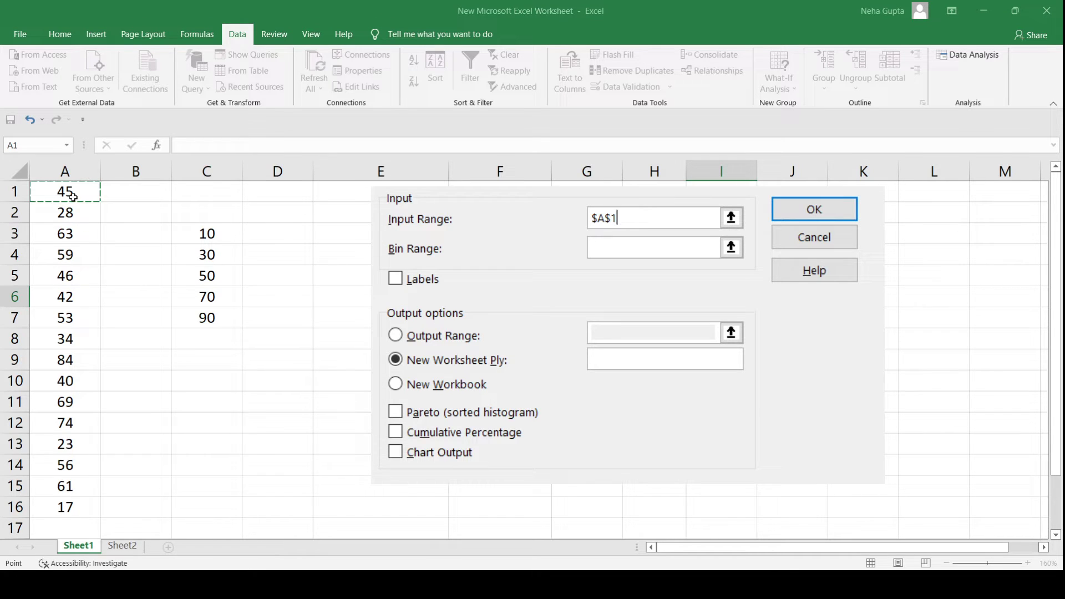
key("shift+Down")
key("shift+Down")
key("shift+Down")
key("shift+Down")
key("shift+Down")
key("shift+Down")
key("shift+Down")
key("shift+Down")
key("shift+Down")
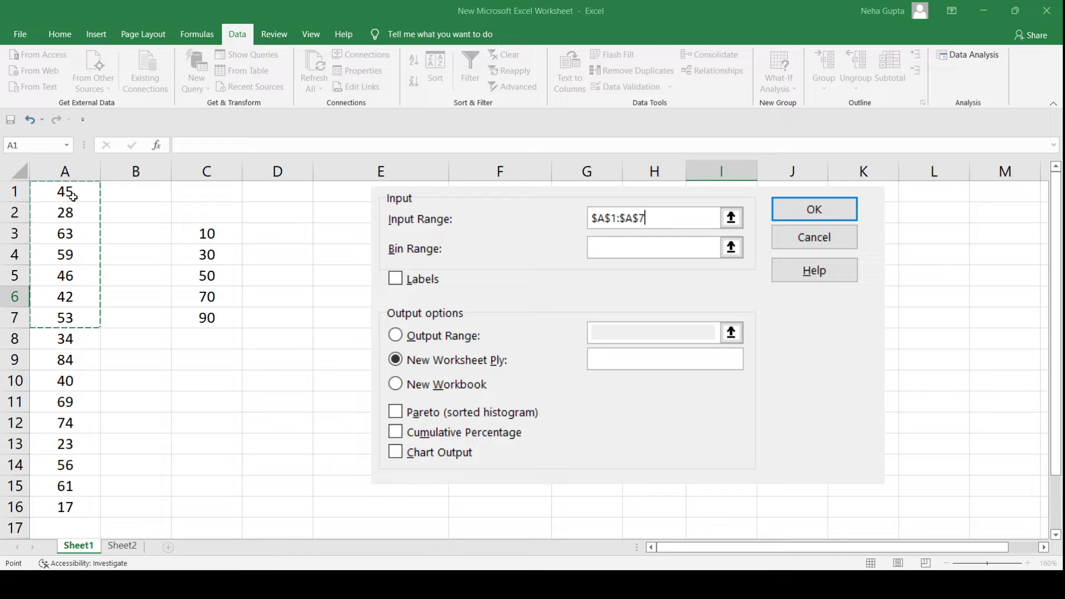
key("shift+Down")
key("shift+Down")
key("shift+Down")
key("shift+Down")
key("shift+Down")
key("shift+Down")
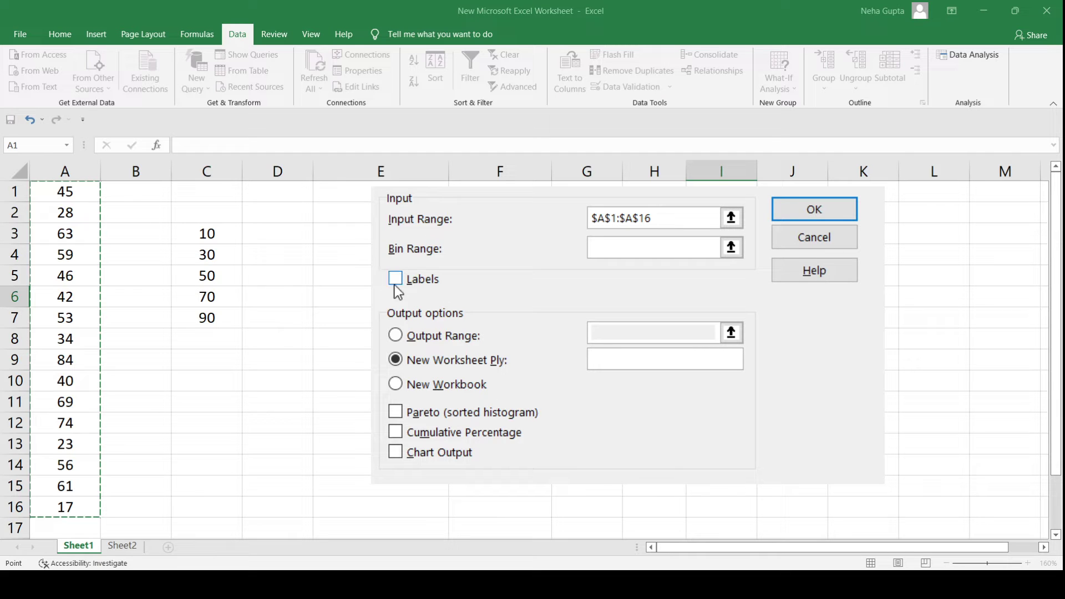
left_click(604, 253)
left_click(222, 238)
key("shift+Down")
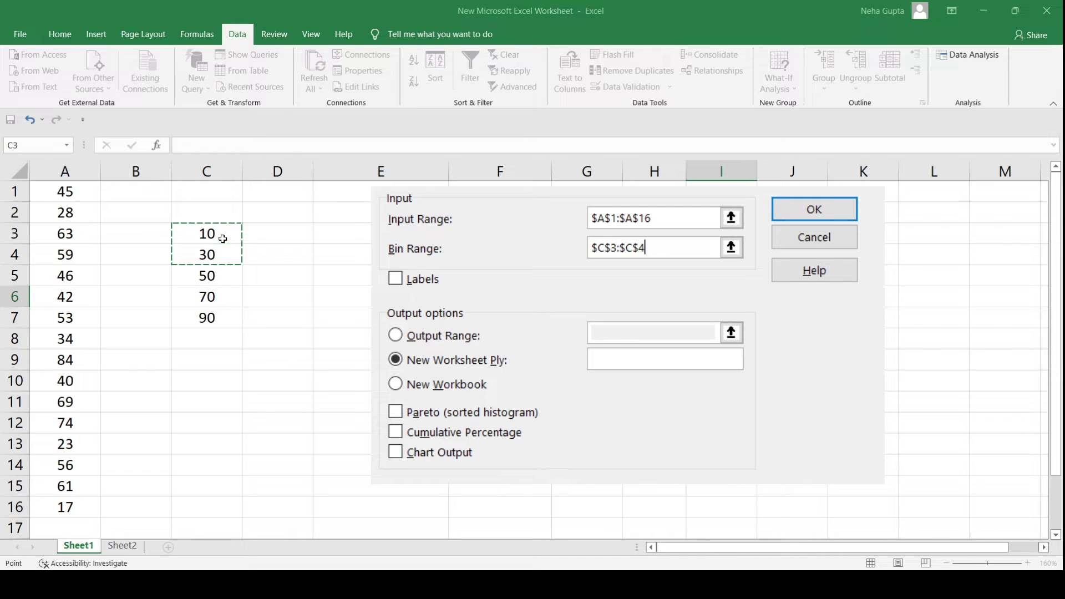
key("shift+Down")
key("shift+Down")
key("shift+Down")
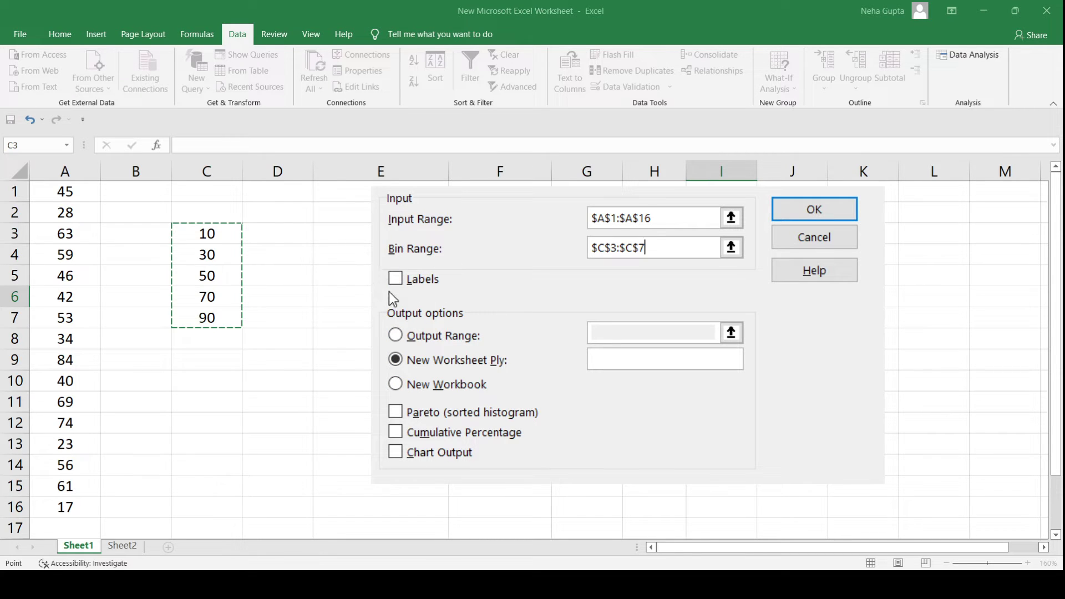
- Place the histogram output at cell E2 on this sheet and run the analysis
left_click(413, 344)
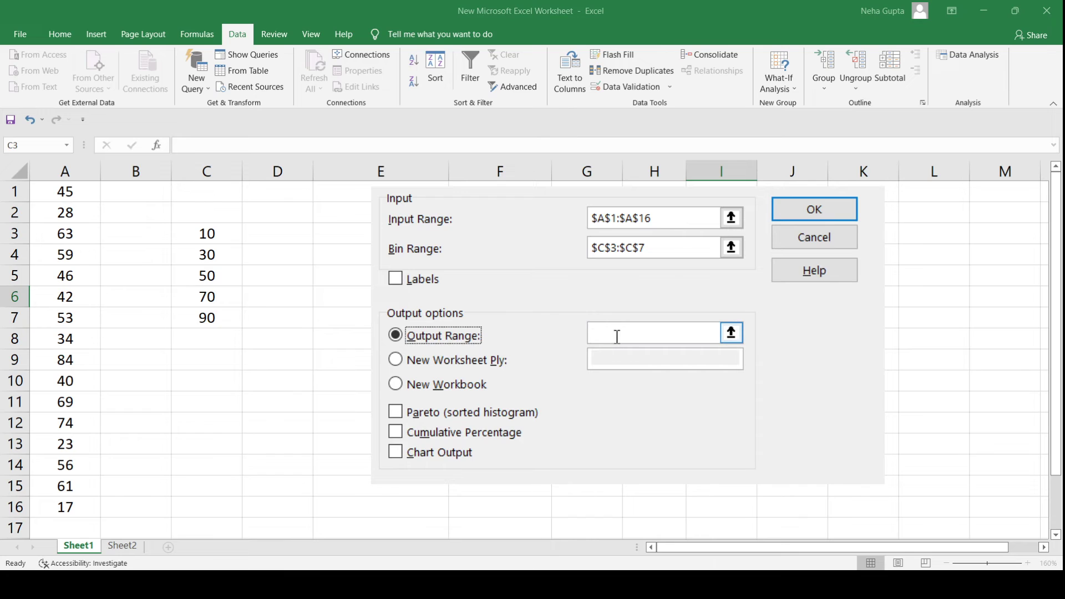
left_click(617, 336)
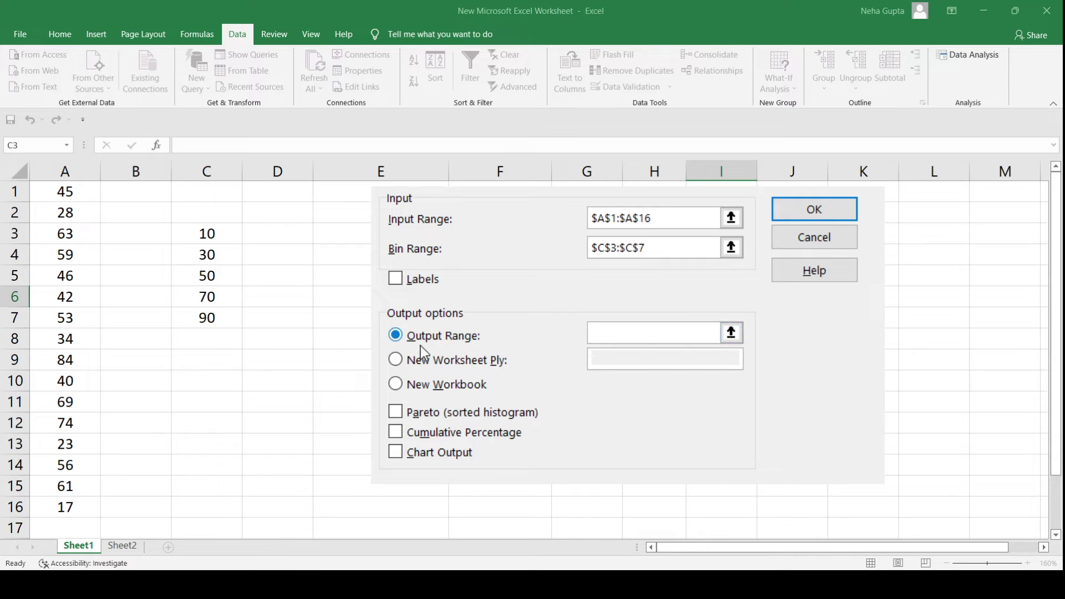
left_click(356, 215)
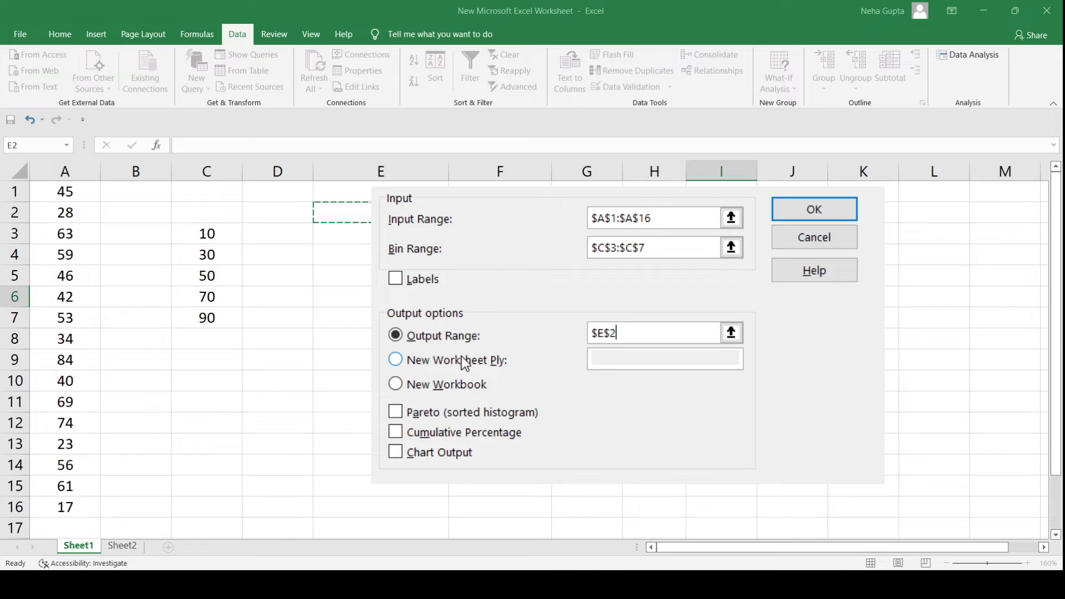
left_click(836, 211)
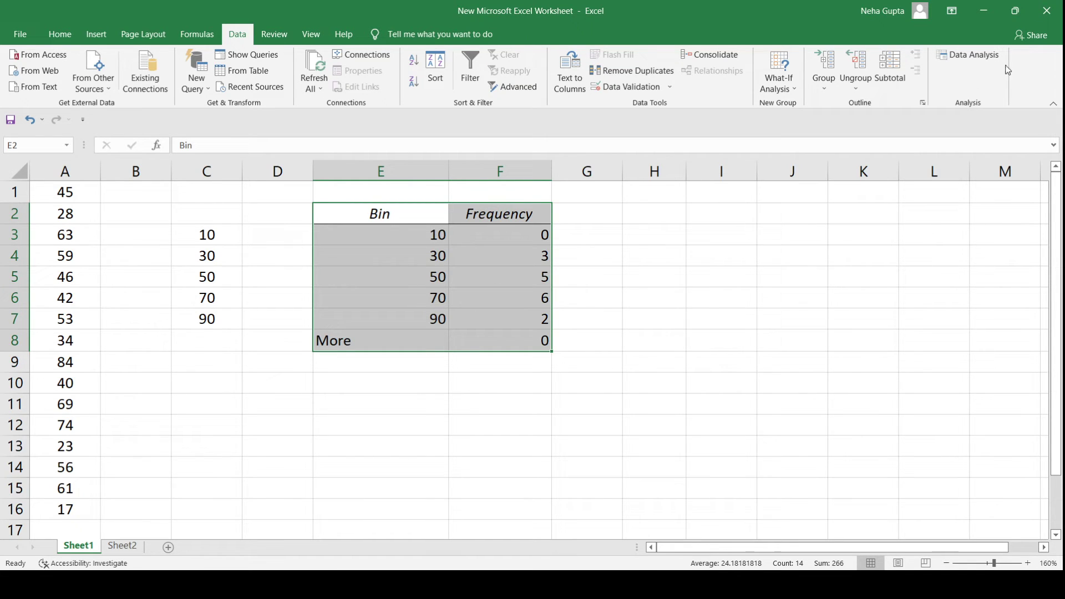
- Rerun Histogram with Chart Output enabled and move the chart right of the table
left_click(967, 56)
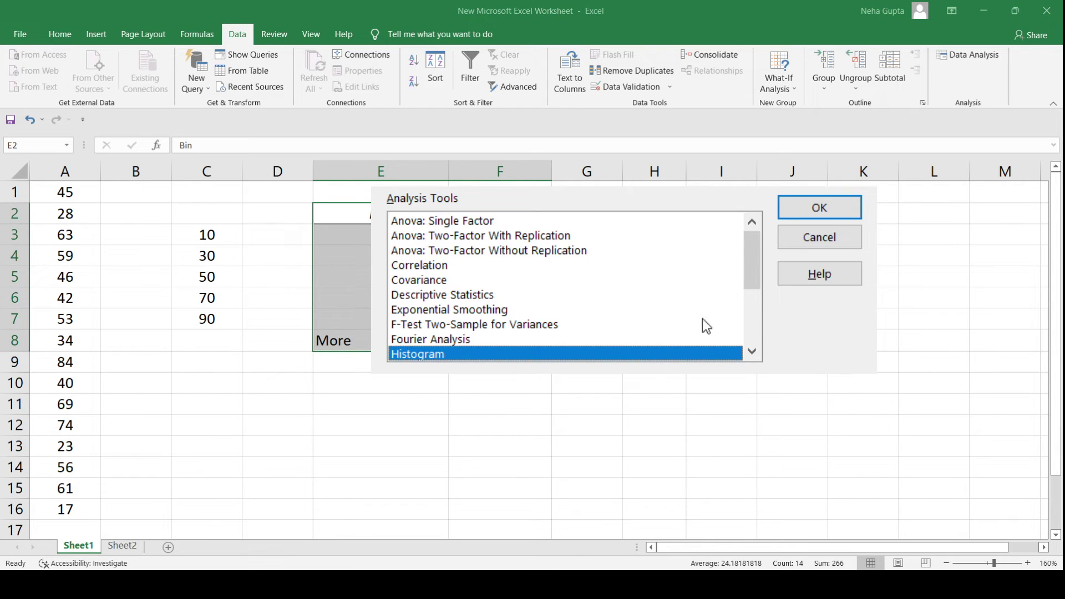
left_click(752, 351)
left_click(752, 352)
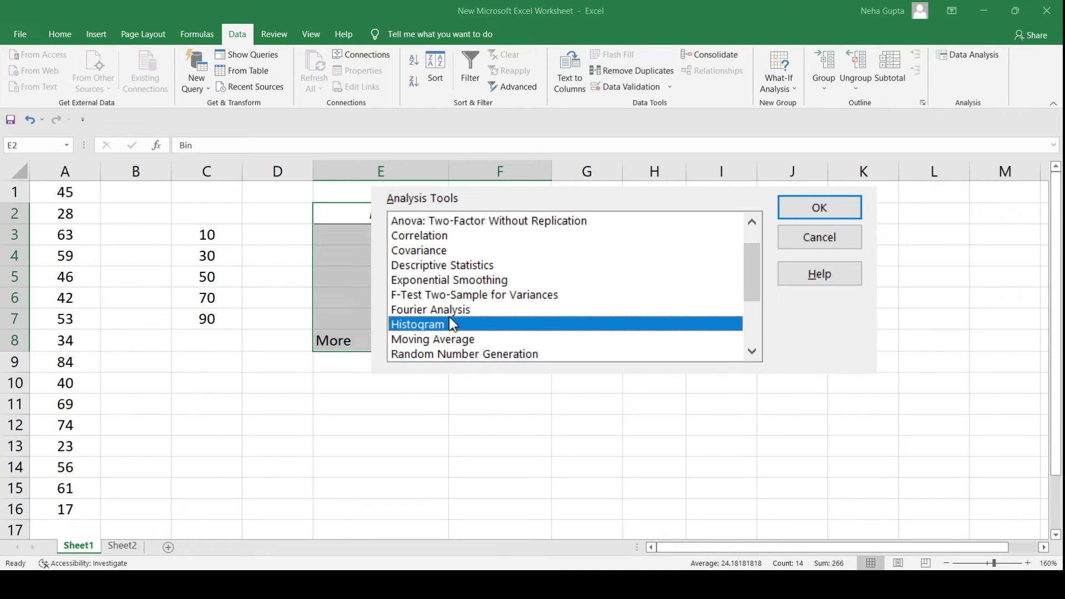
key("Escape")
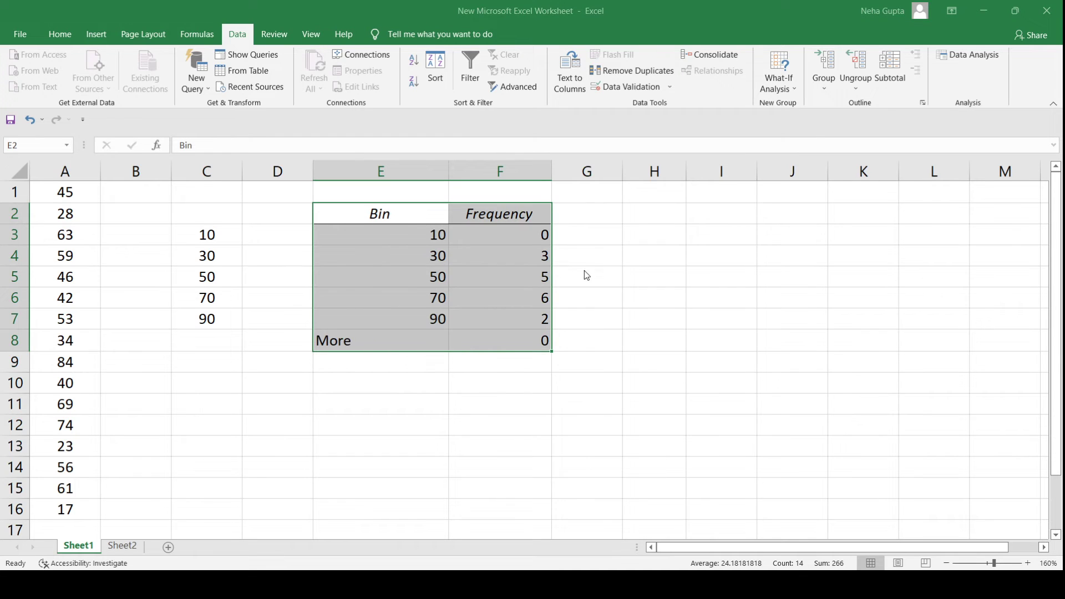
left_click(401, 455)
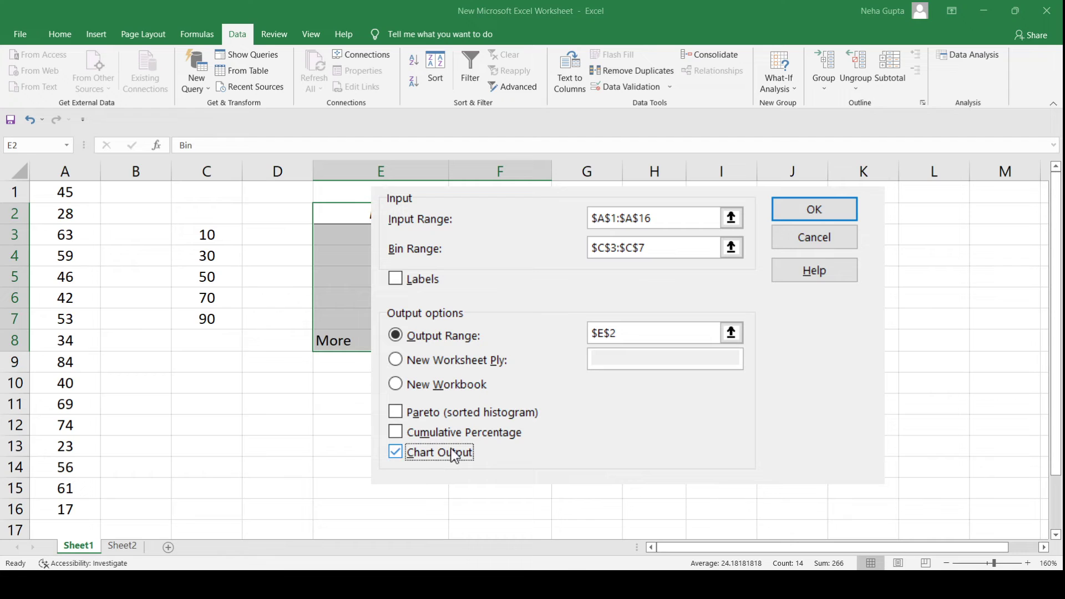
left_click(826, 209)
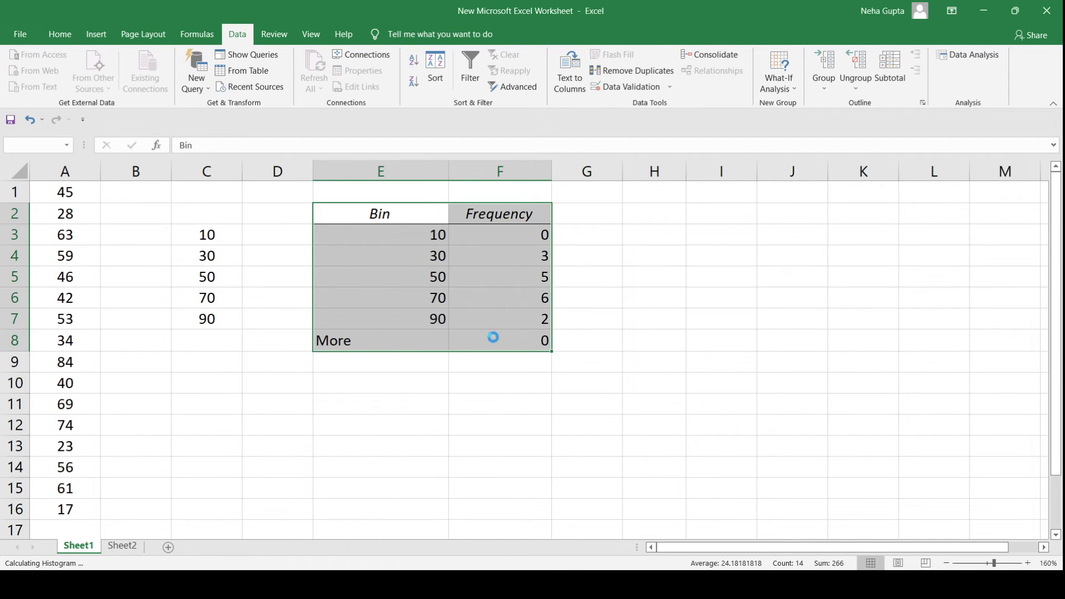
left_click_drag(646, 233, 815, 260)
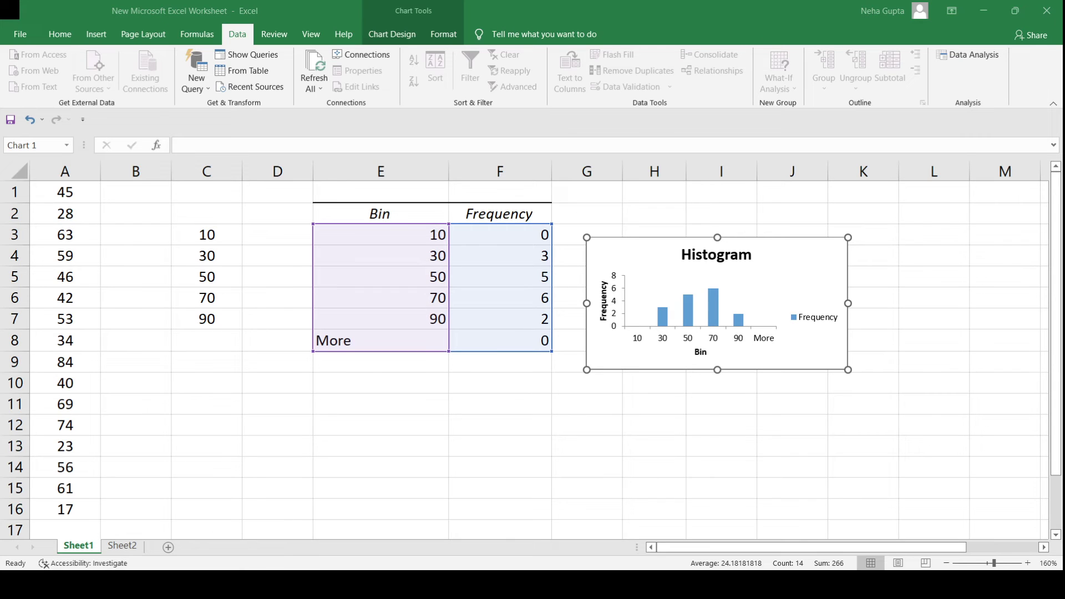
left_click(431, 234)
key("shift+Down")
key("shift+Down")
key("shift+Down")
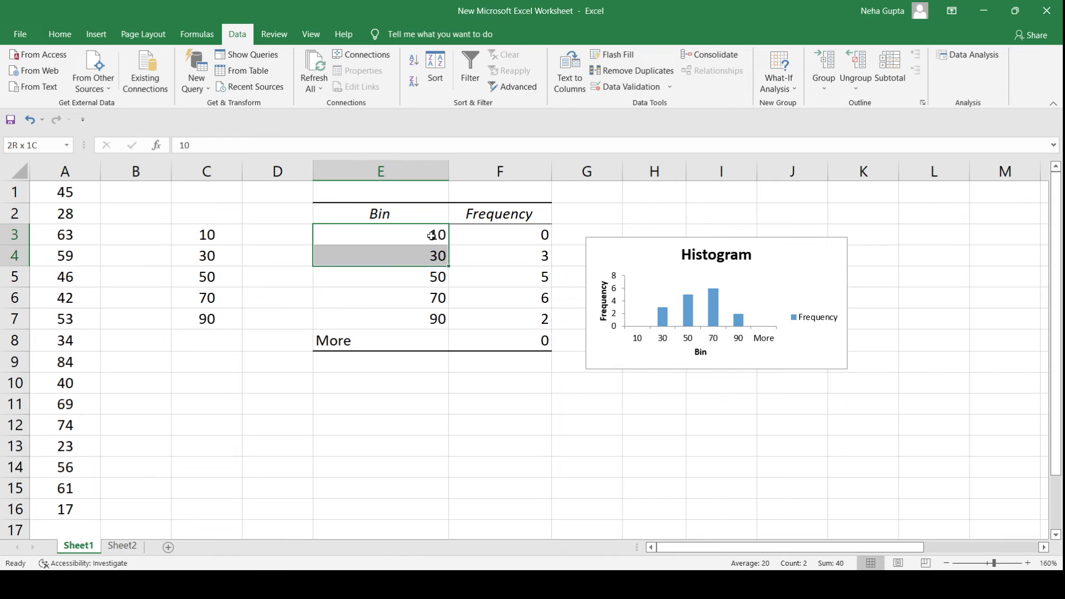
key("shift+Down")
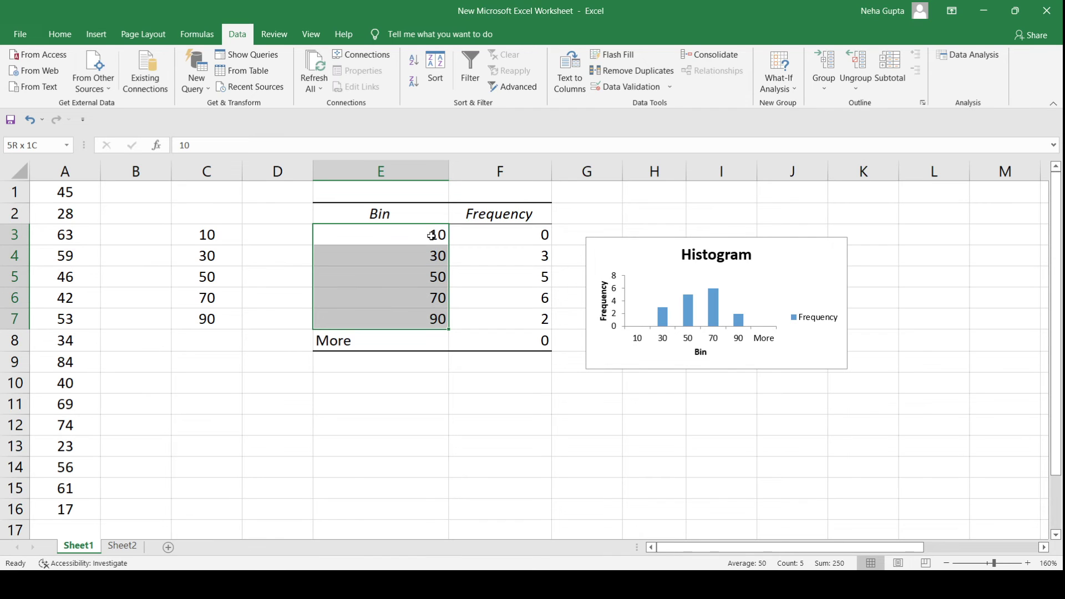
left_click(192, 230)
key("shift+Down")
key("shift+Down")
key("shift+Down")
key("shift+Down")
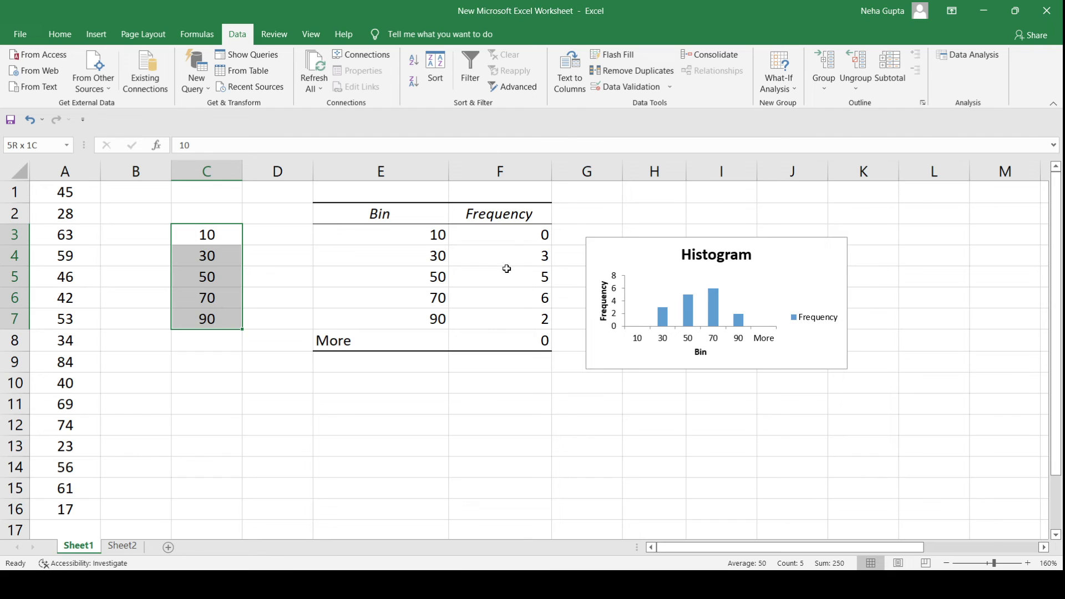
left_click(504, 236)
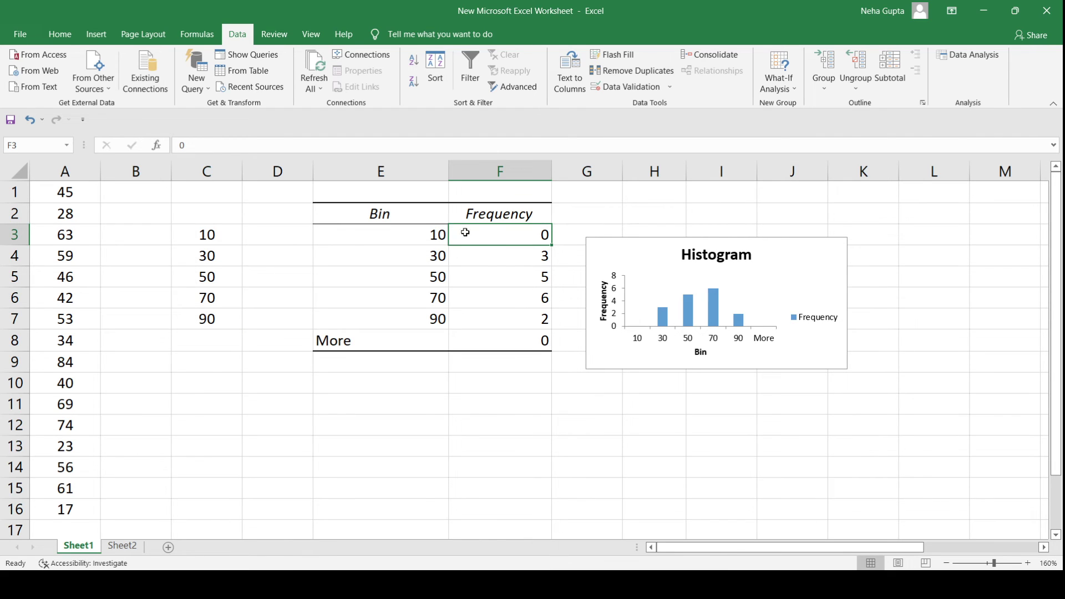
left_click(431, 238)
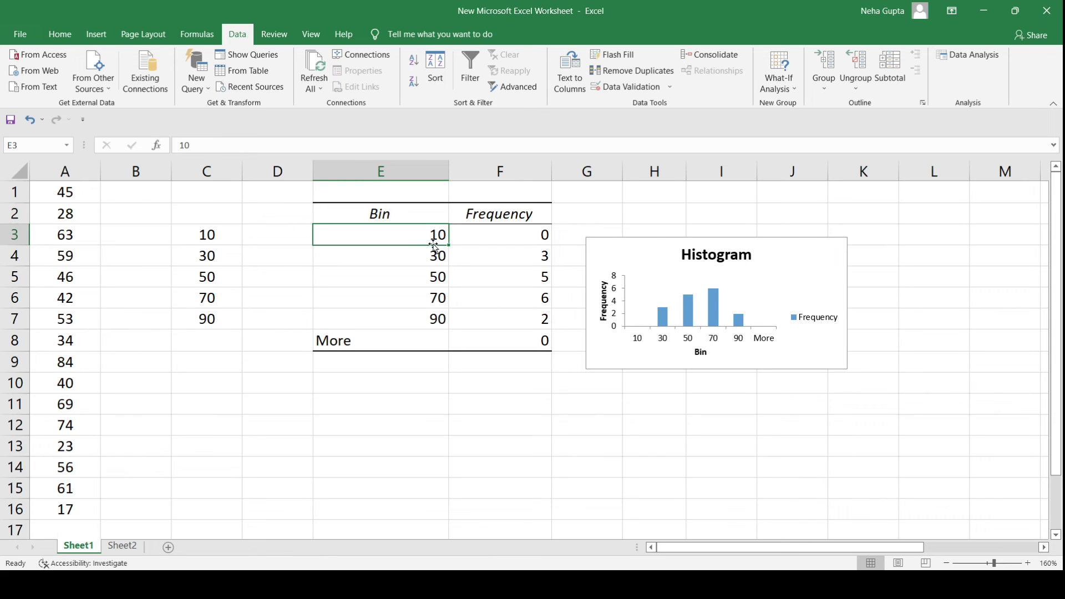
left_click(82, 189)
key("shift+Down")
key("shift+Down")
key("shift+Down")
key("shift+Down")
key("shift+Down")
key("shift+Down")
key("shift+Down")
key("shift+Down")
key("shift+Down")
key("shift+Down")
key("shift+Down")
key("shift+Down")
key("shift+Down")
key("shift+Down")
key("shift+Down")
key("shift+Down")
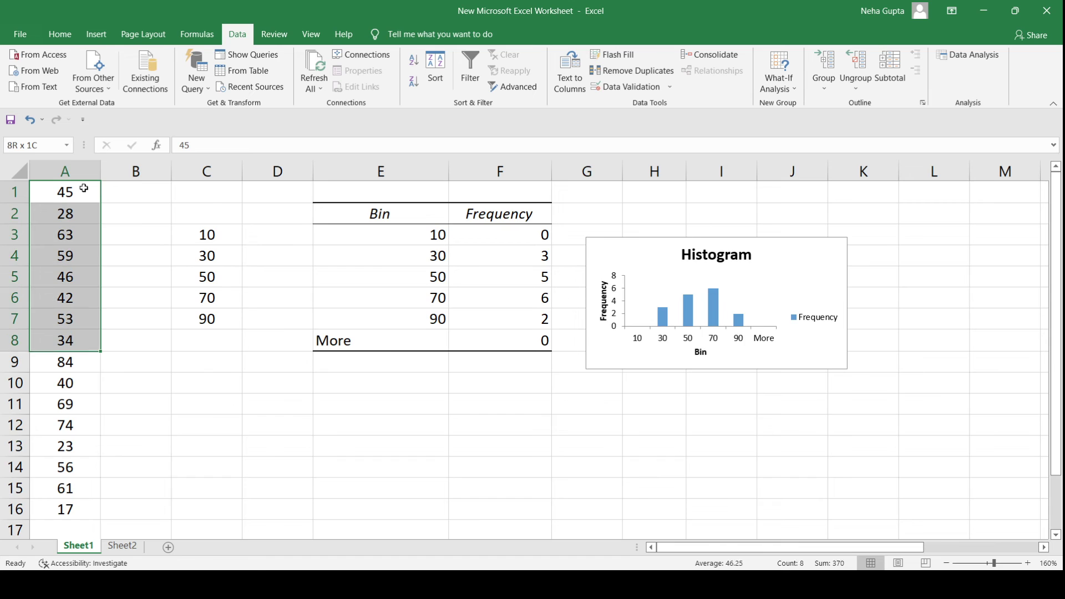
key("shift+Up")
key("shift+Up")
key("shift+Up")
key("shift+Up")
key("shift+Up")
key("shift+Up")
key("shift+Up")
key("shift+Up")
key("shift+Up")
key("shift+Up")
key("shift+Up")
key("shift+Up")
key("shift+Up")
key("shift+Up")
key("shift+Up")
key("shift+Up")
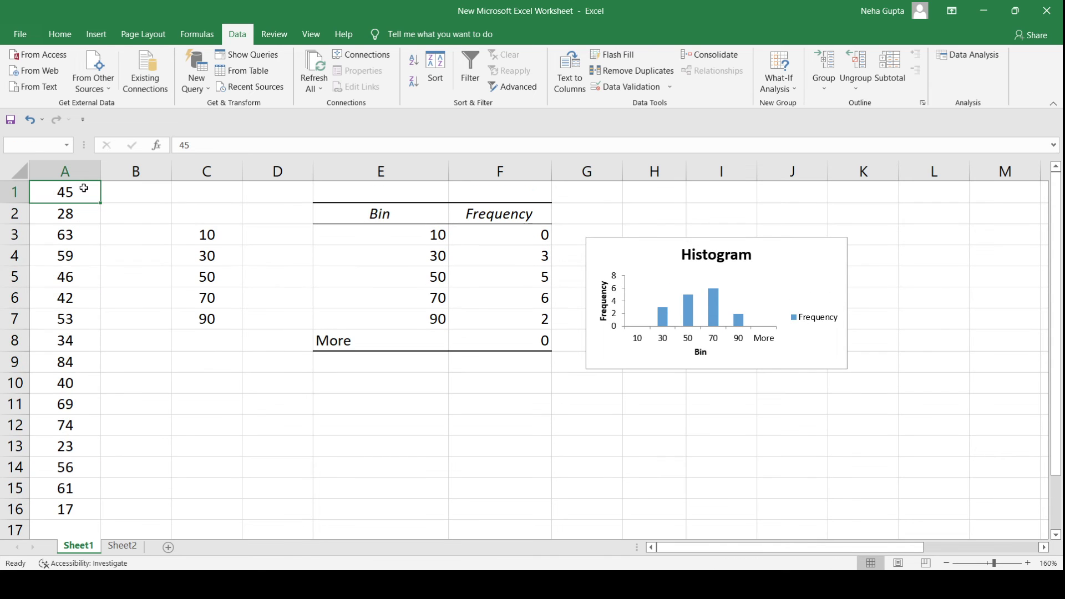
left_click(513, 239)
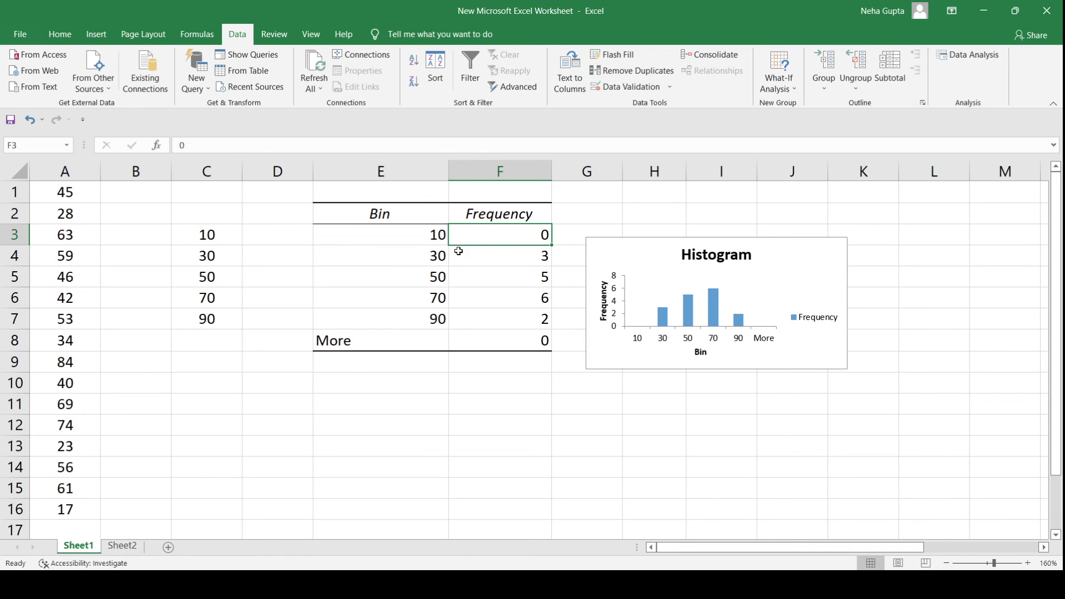
left_click(425, 262)
left_click(510, 261)
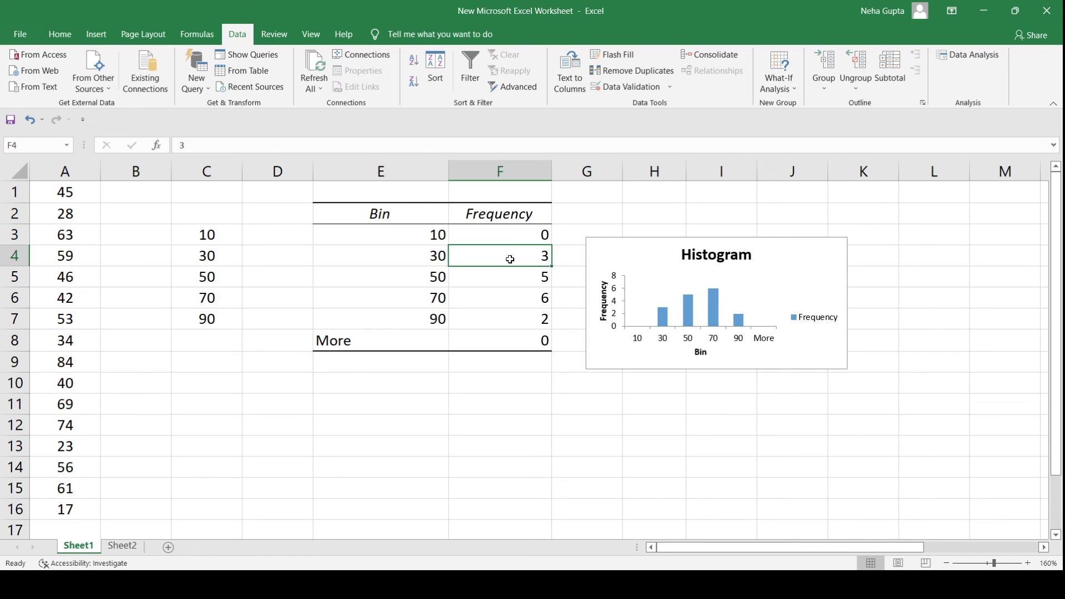
left_click(411, 259)
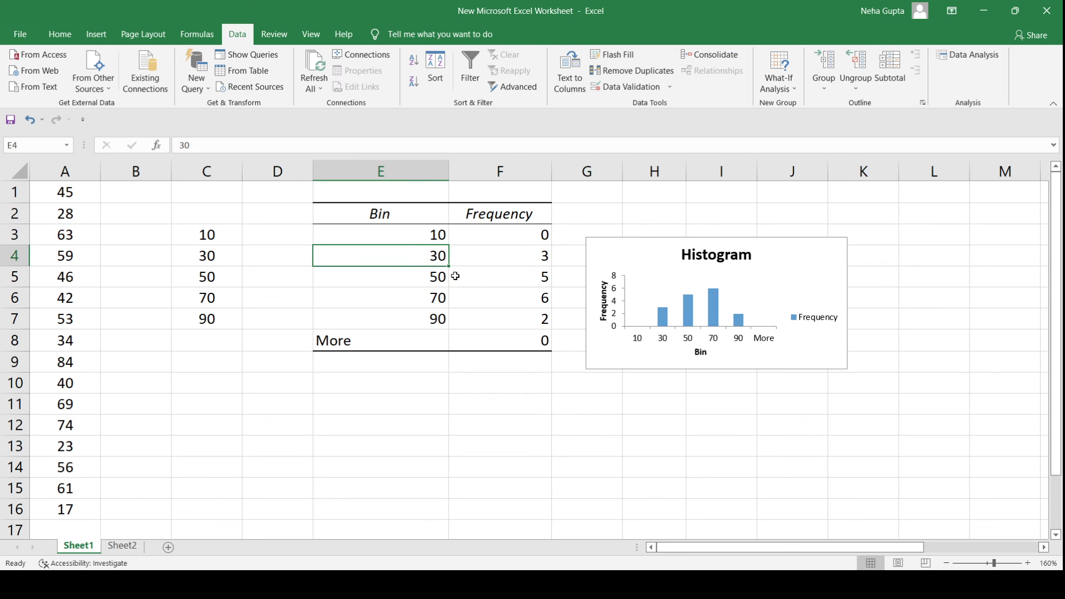
left_click(473, 273)
left_click(416, 279)
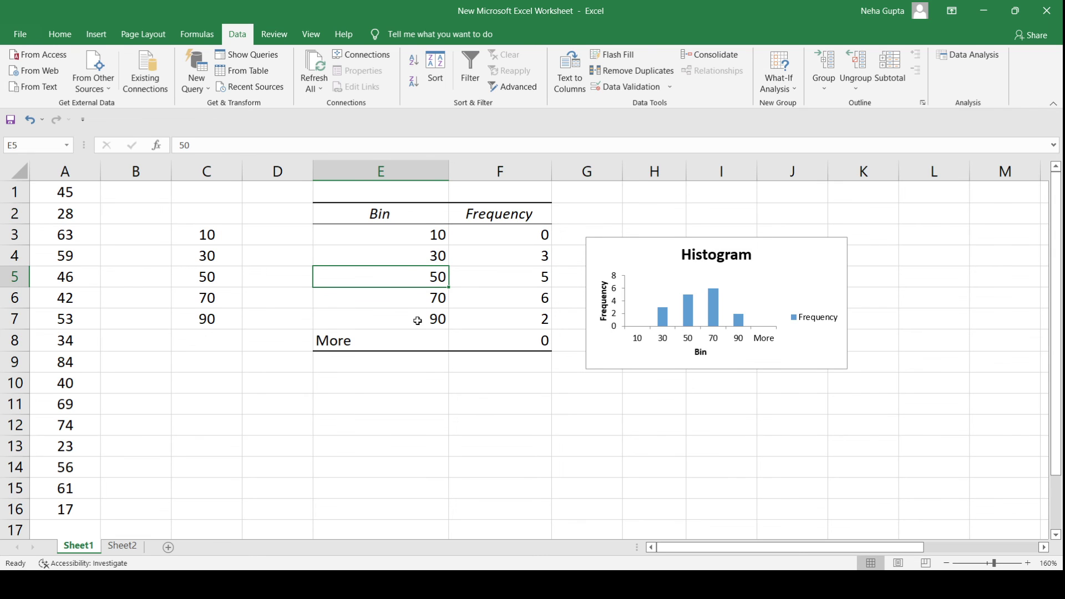
left_click(606, 259)
- Enlarge the Histogram chart so its frequency axis reads 0 to 7, then deselect it
left_click_drag(849, 370, 893, 414)
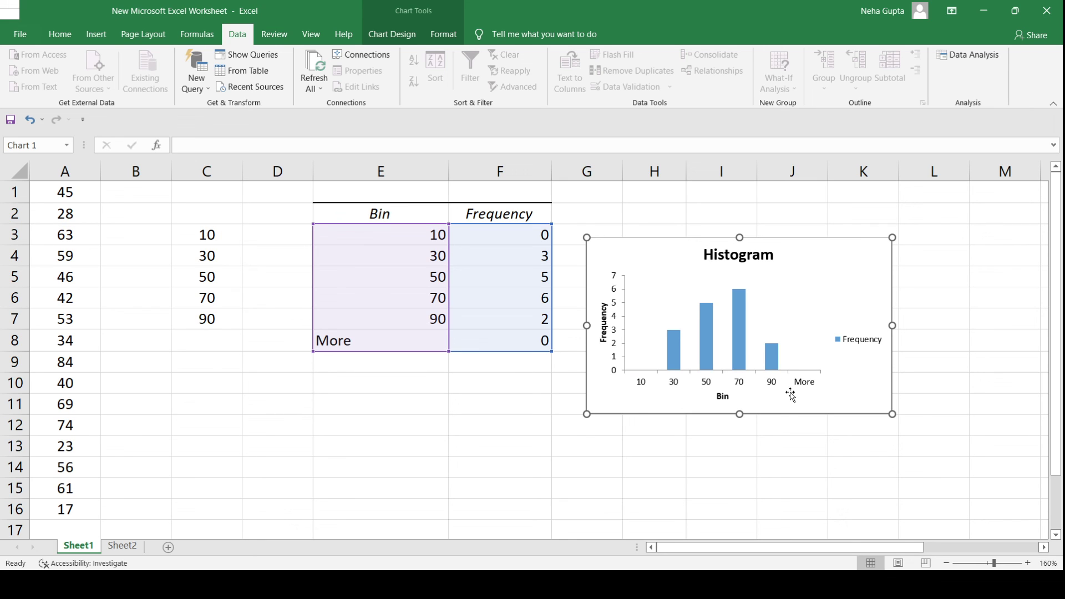
left_click(424, 425)
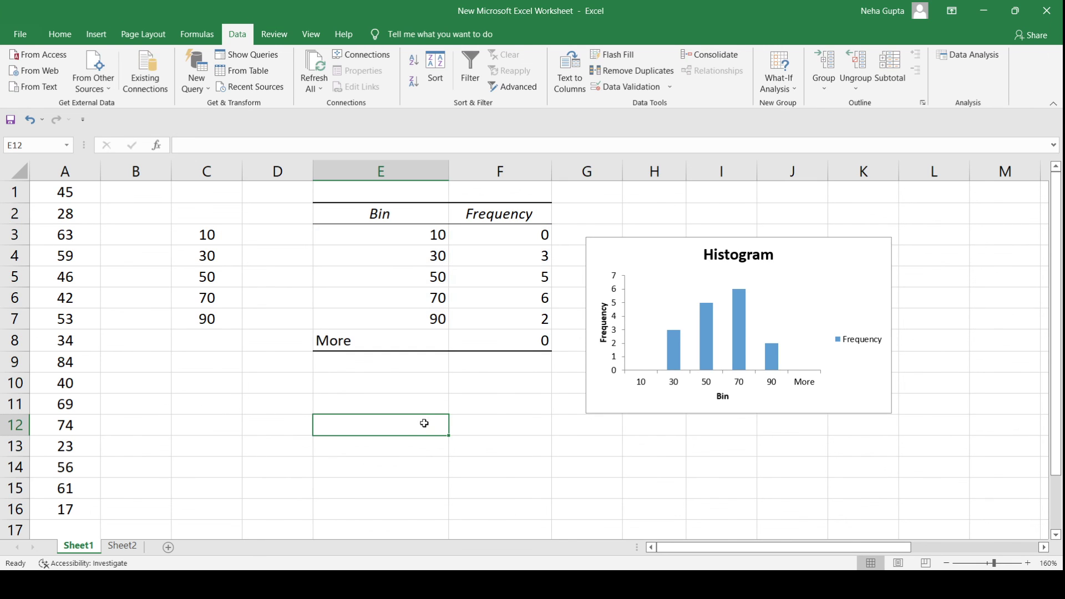